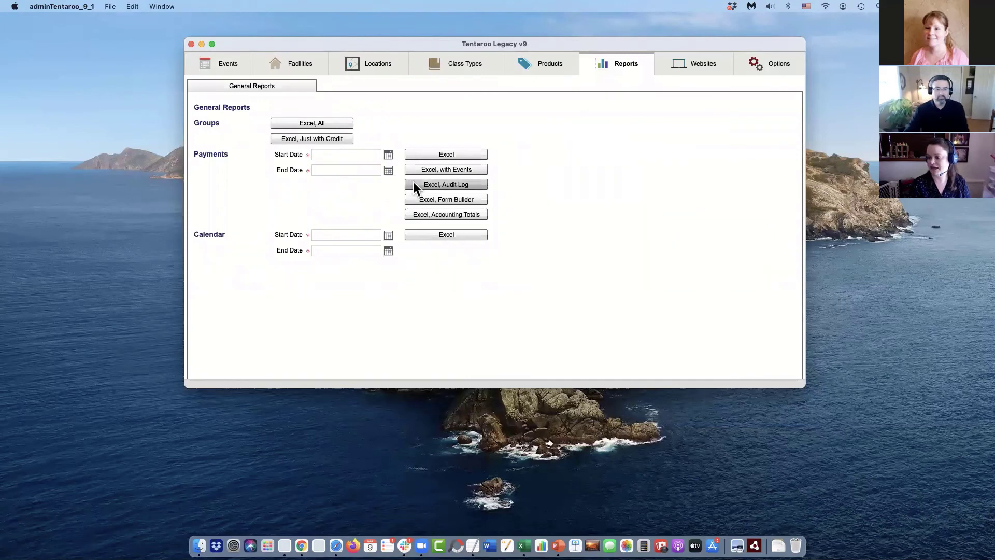
Review the admin users, GL accounts and general system options of the legacy system.
{"action": "left_click", "coordinate": [798, 64]}
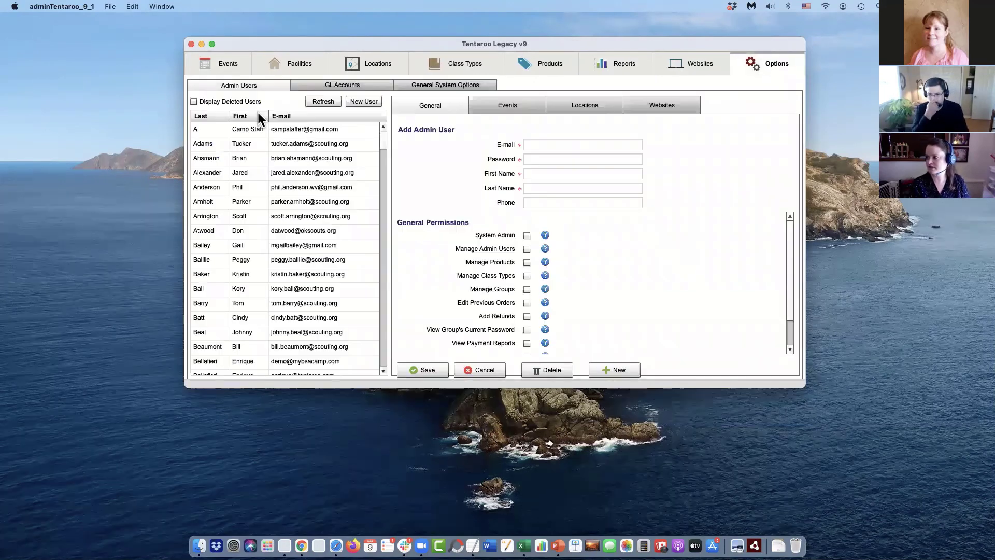
{"action": "left_click", "coordinate": [344, 86]}
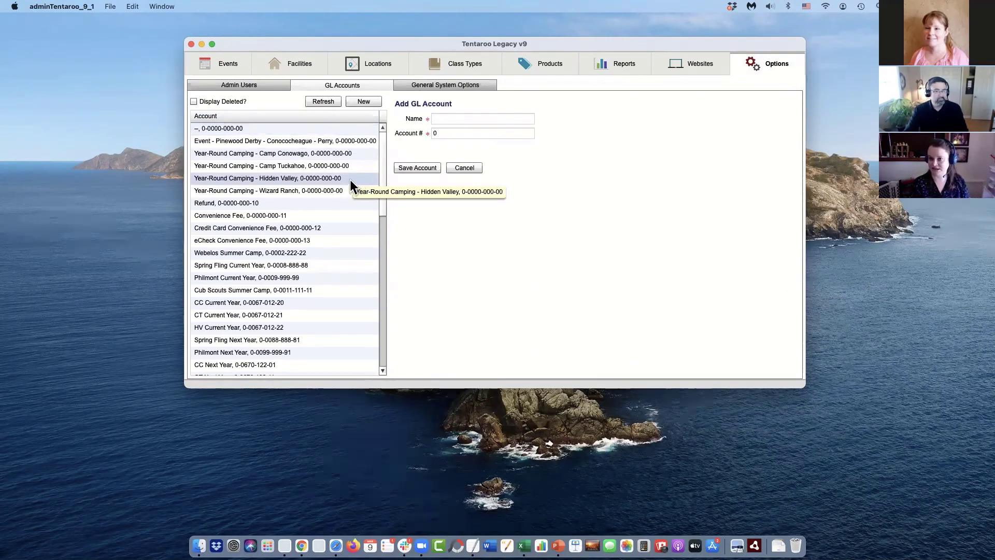
{"action": "left_click", "coordinate": [460, 85]}
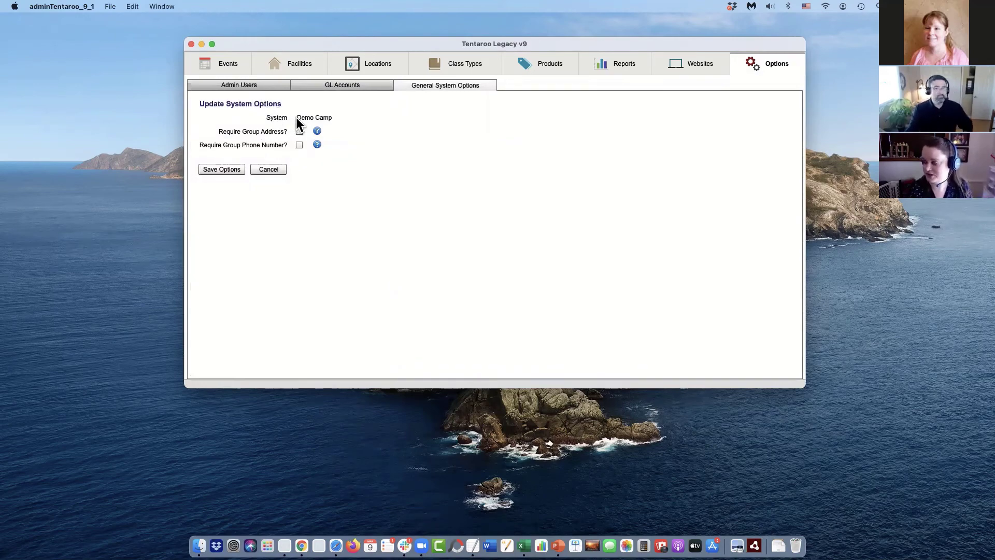
{"action": "left_click", "coordinate": [237, 85]}
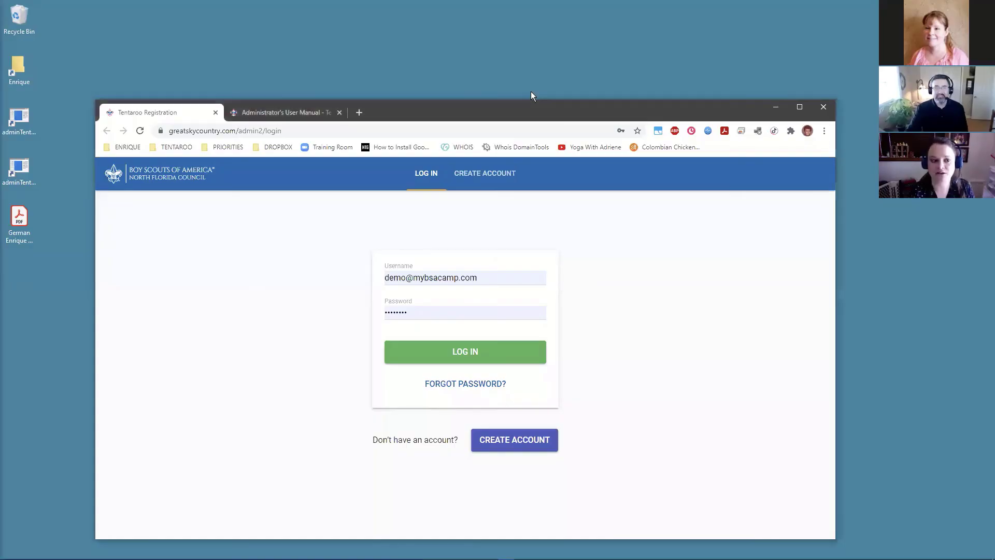
Log in to the Tentaroo Registration admin site in the browser and download the Tentaroo Legacy AIR App.
{"action": "left_click_drag", "start_coordinate": [530, 93], "coordinate": [528, 46]}
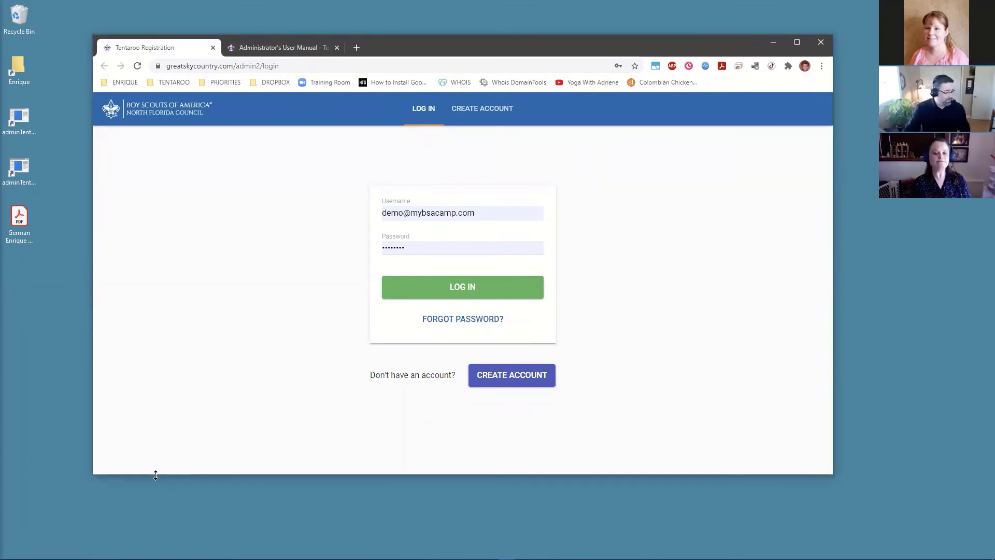
{"action": "mouse_move", "coordinate": [156, 558]}
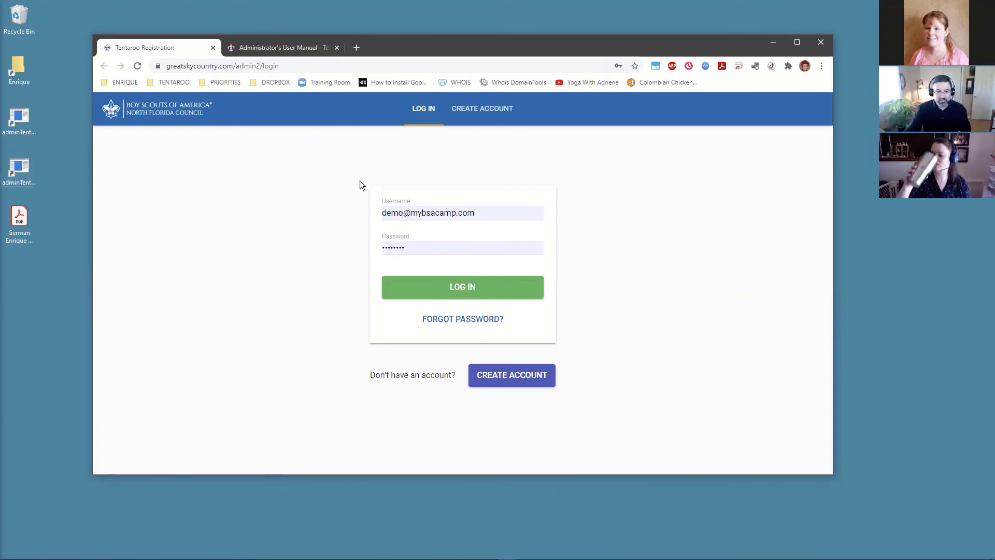
{"action": "left_click", "coordinate": [463, 293]}
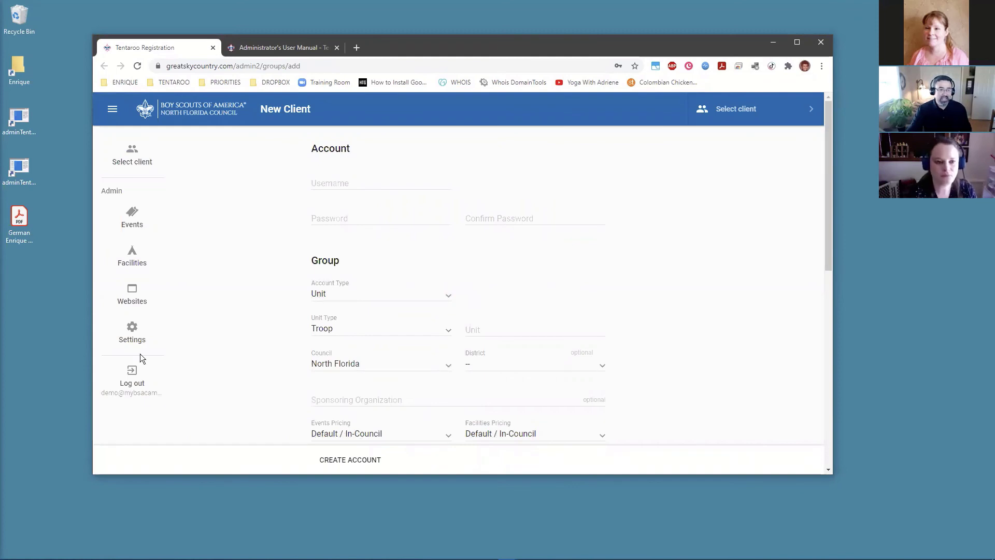
{"action": "left_click", "coordinate": [128, 342]}
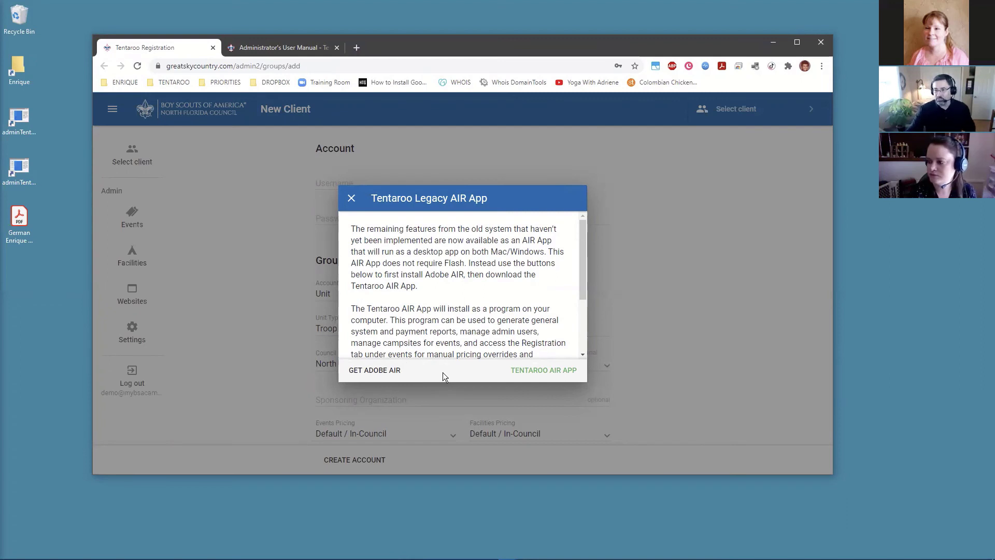
{"action": "left_click", "coordinate": [544, 371]}
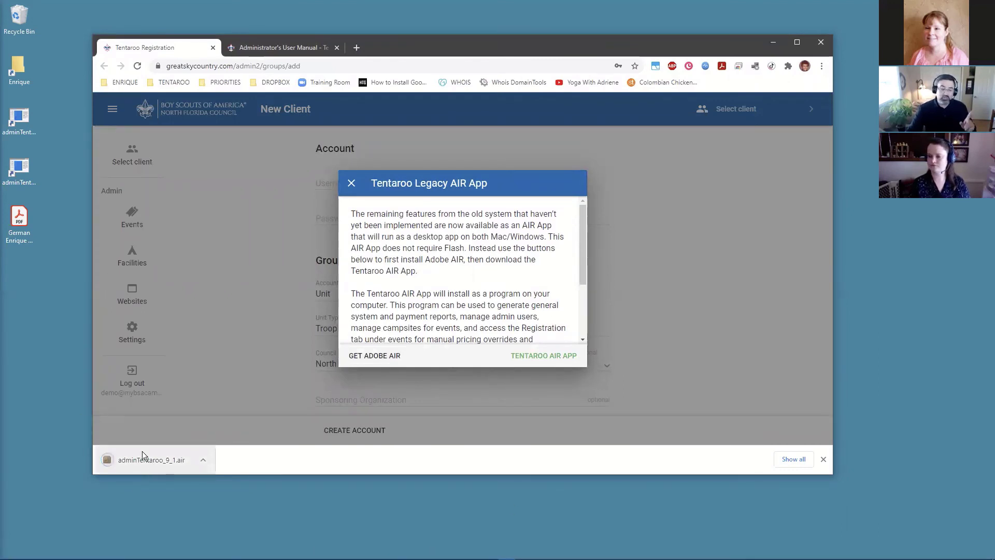
Open the Windows Add or remove programs settings and filter the installed apps by "tentaroo".
{"action": "mouse_move", "coordinate": [26, 557]}
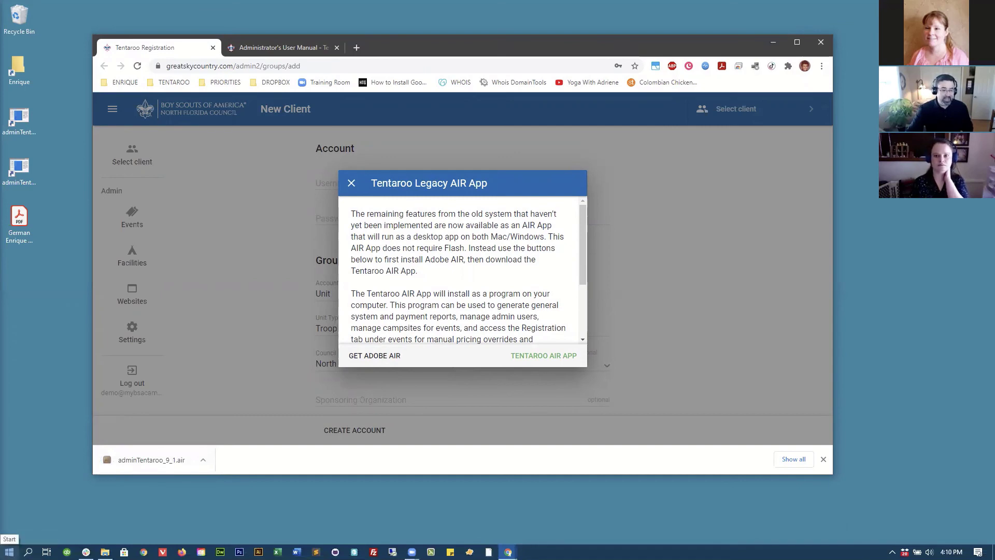
{"action": "left_click", "coordinate": [9, 551]}
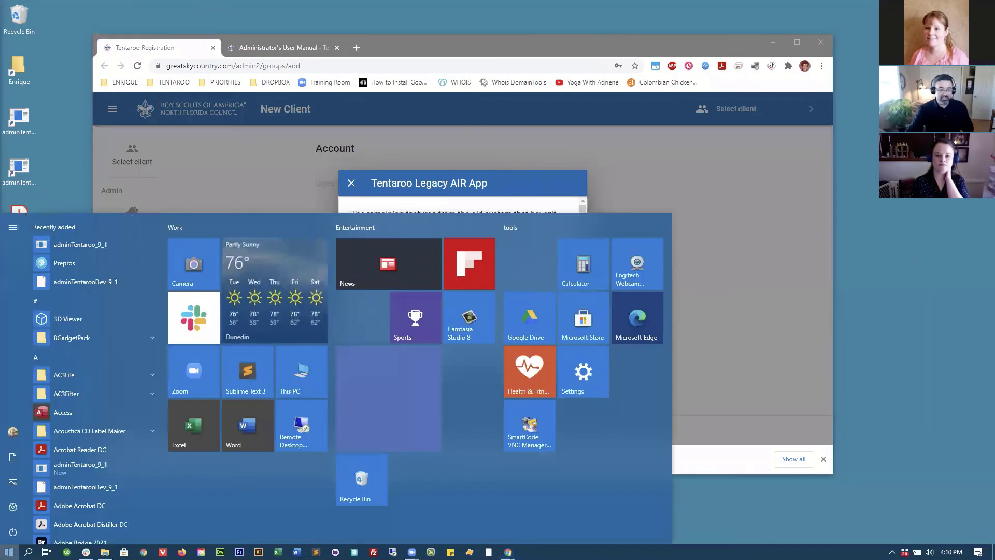
{"action": "type", "text": "program"}
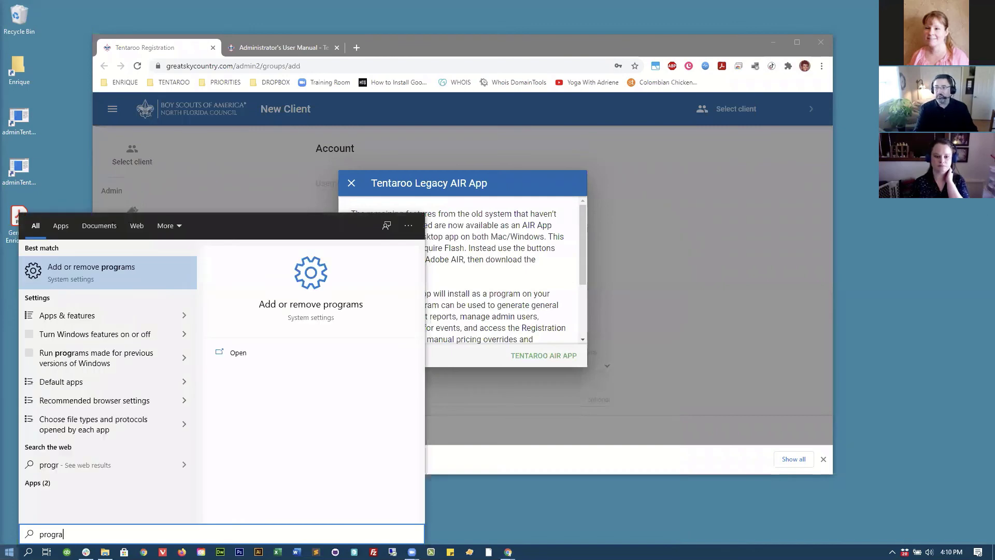
{"action": "left_click", "coordinate": [84, 271]}
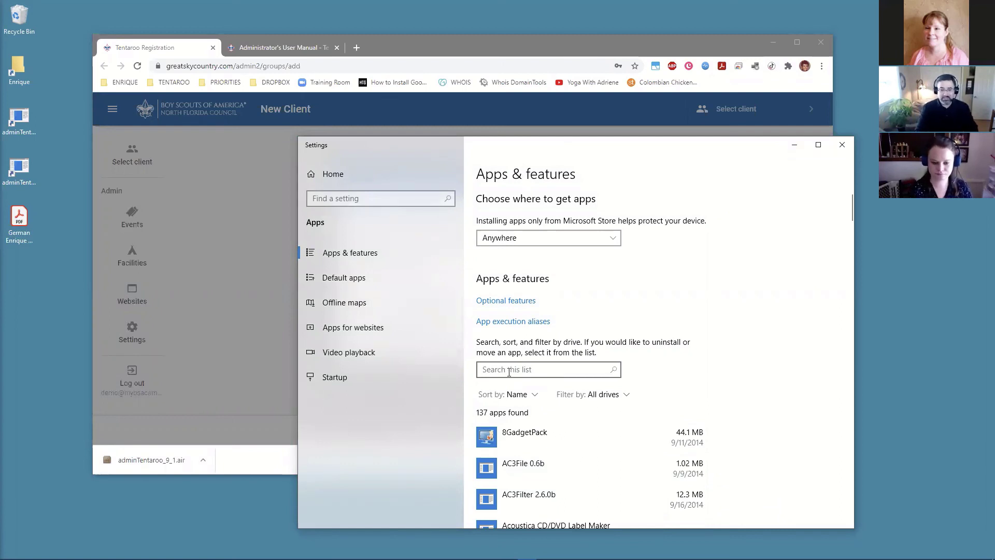
{"action": "left_click", "coordinate": [519, 370]}
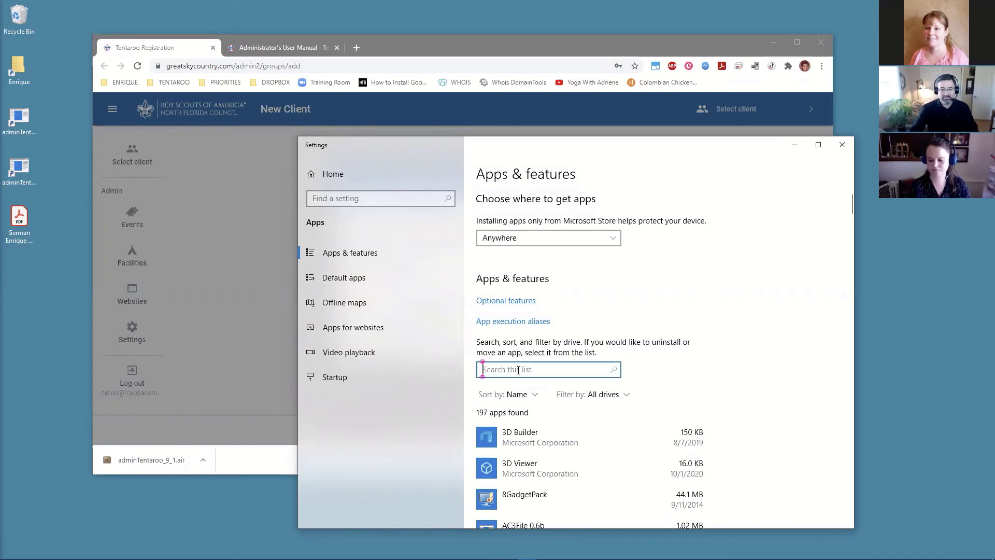
{"action": "type", "text": "tentaroo"}
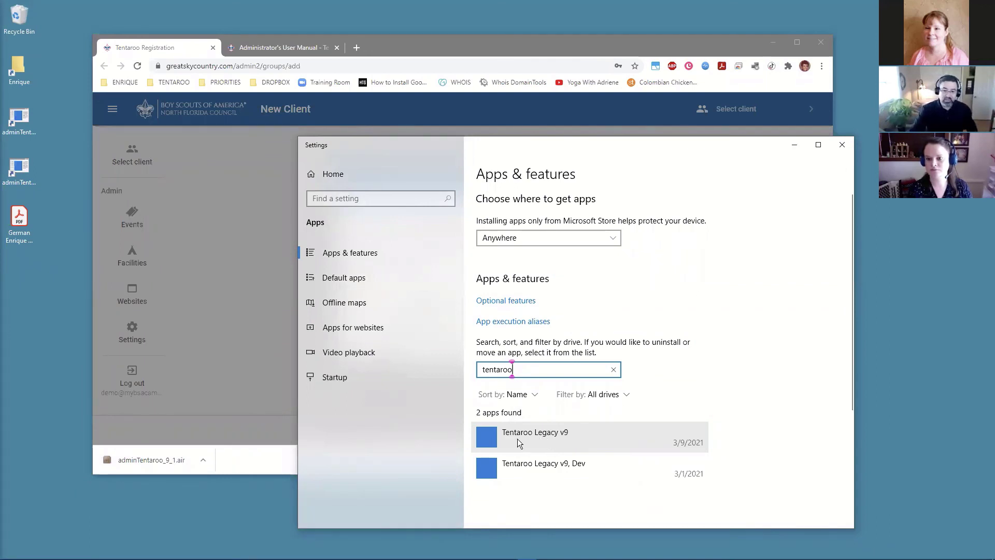
Uninstall the existing Tentaroo Legacy v9 app and close the Windows settings.
{"action": "left_click", "coordinate": [563, 444]}
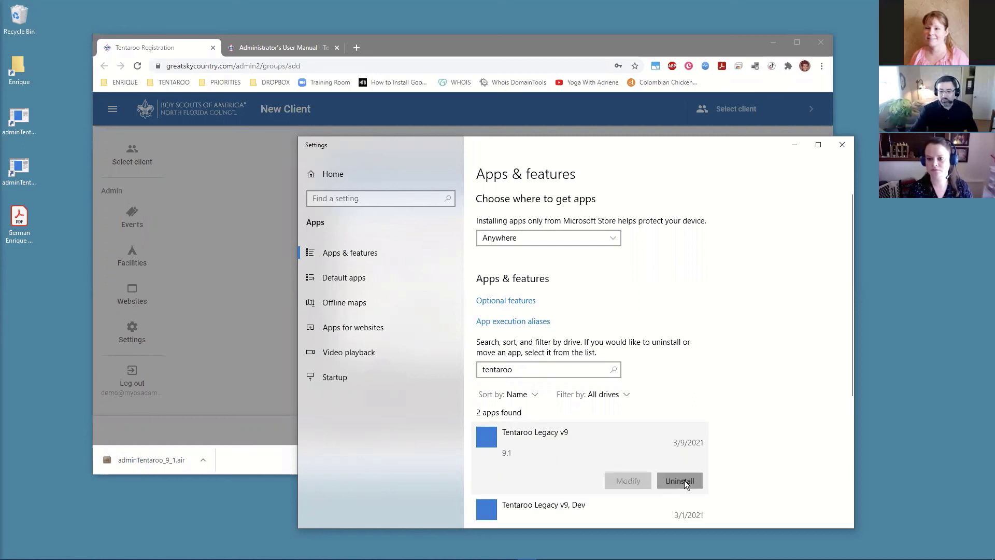
{"action": "left_click", "coordinate": [684, 480]}
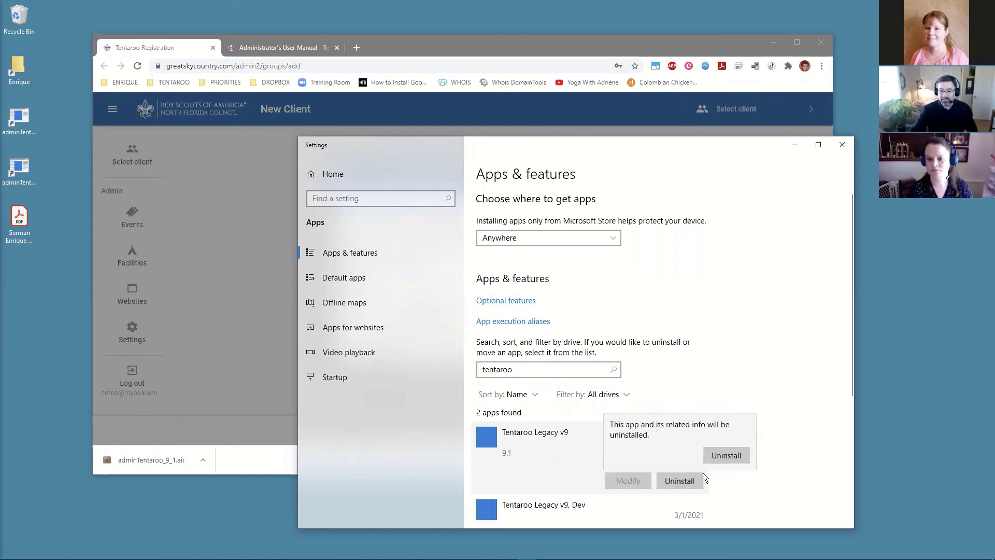
{"action": "left_click", "coordinate": [727, 454]}
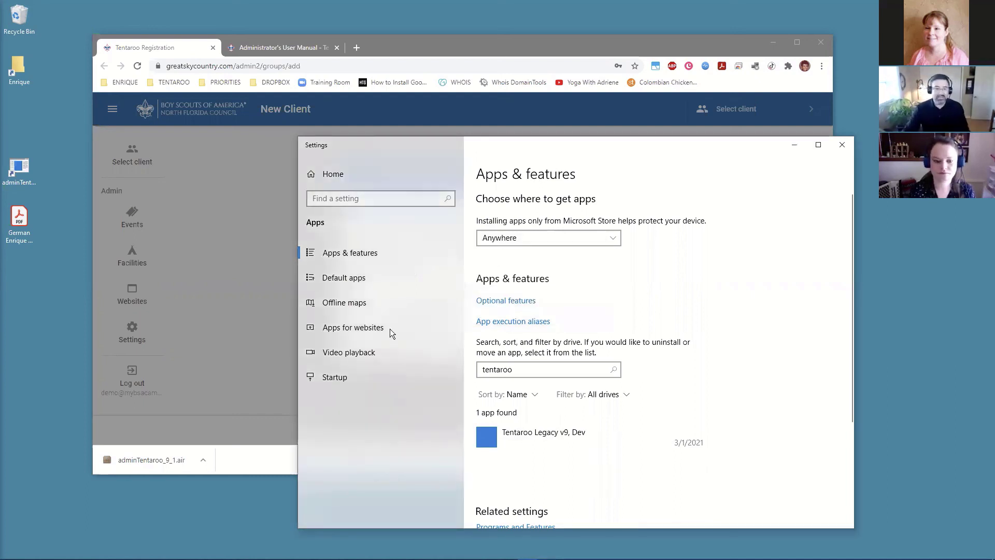
{"action": "left_click", "coordinate": [847, 145]}
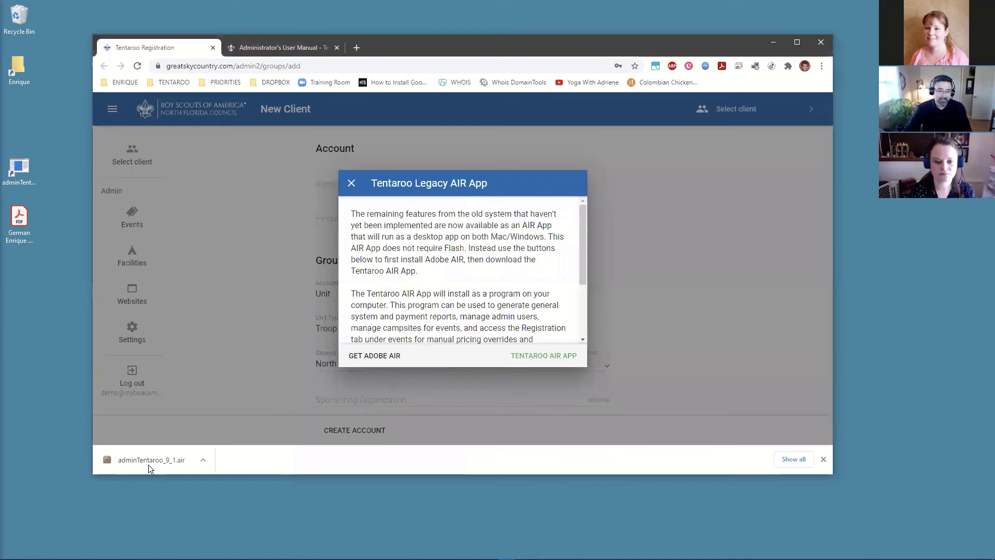
Install the downloaded adminTentaroo_9_1.air in C:\Program Files (x86), with a desktop shortcut and start after installation enabled.
{"action": "left_click", "coordinate": [149, 464]}
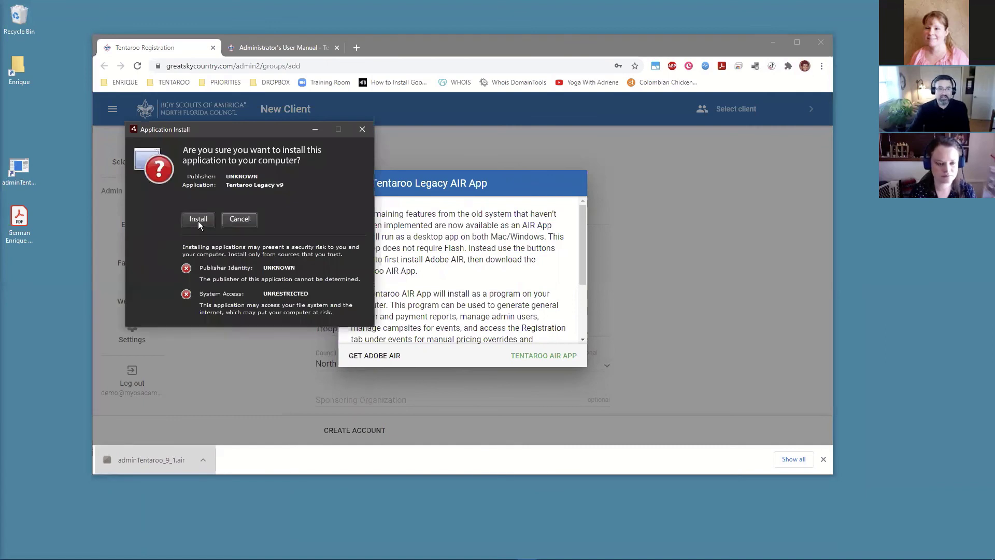
{"action": "left_click", "coordinate": [198, 220]}
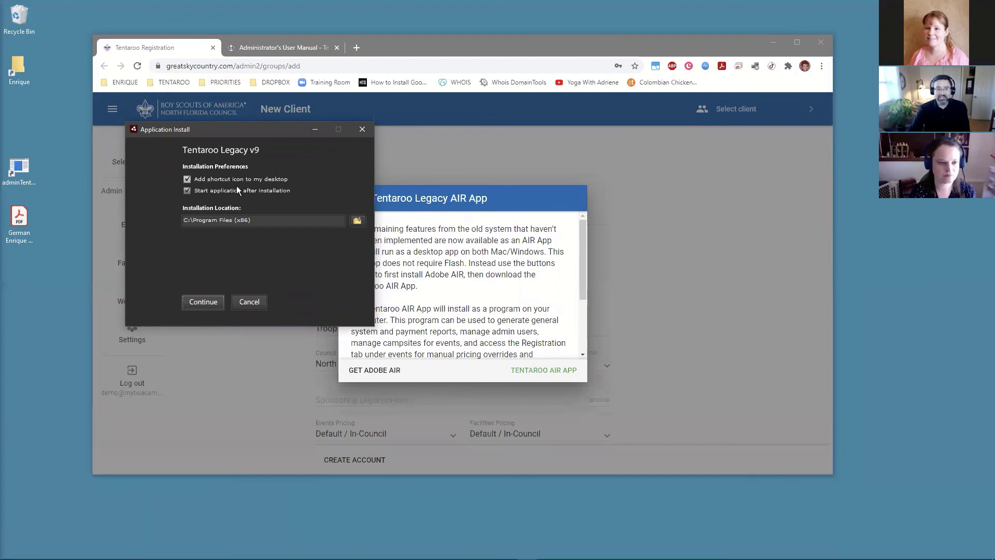
{"action": "left_click", "coordinate": [202, 303]}
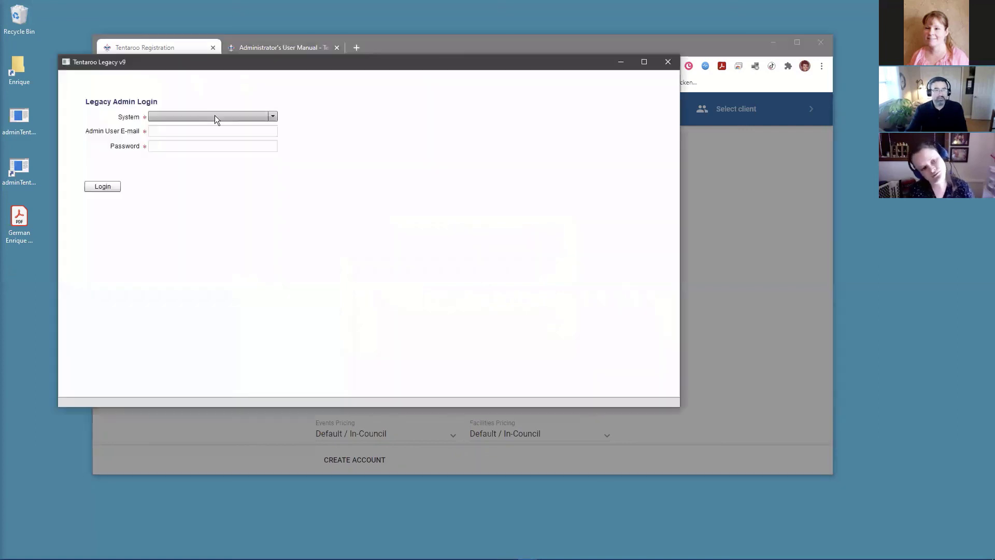
Choose Great Sky Country Tentaroo as the system for the legacy admin login.
{"action": "left_click", "coordinate": [215, 115]}
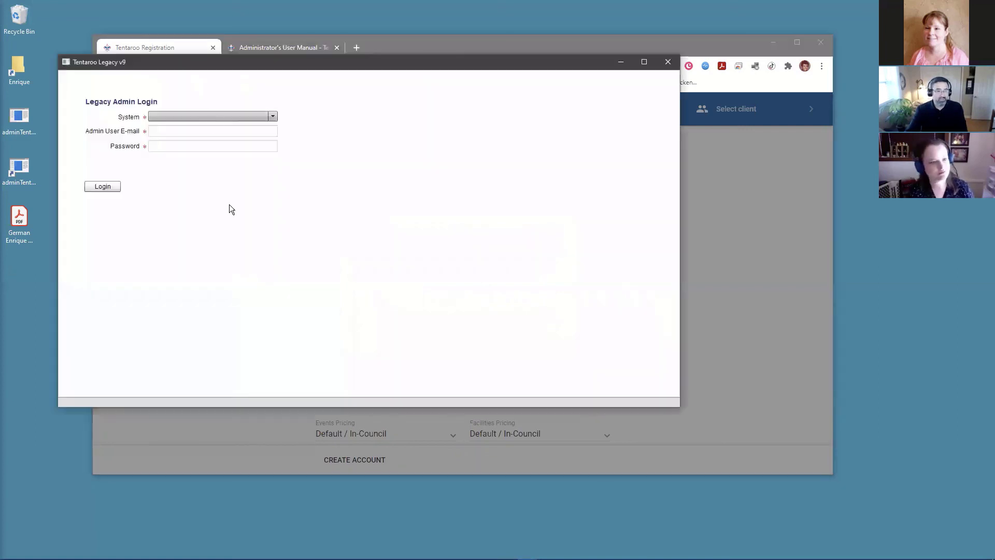
{"action": "scroll", "coordinate": [212, 243], "scroll_direction": "down", "scroll_amount": 3}
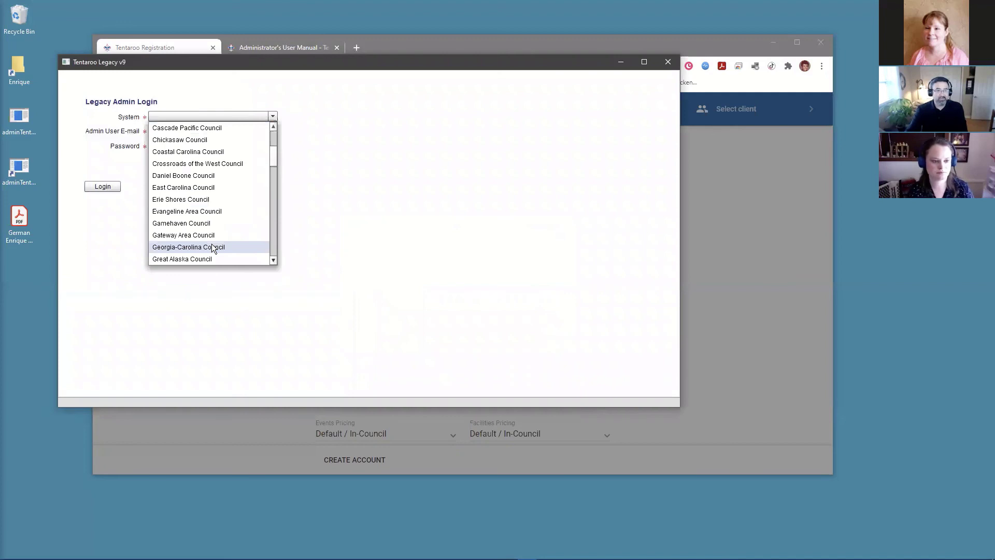
{"action": "scroll", "coordinate": [211, 244], "scroll_direction": "down", "scroll_amount": 1}
{"action": "left_click", "coordinate": [211, 246]}
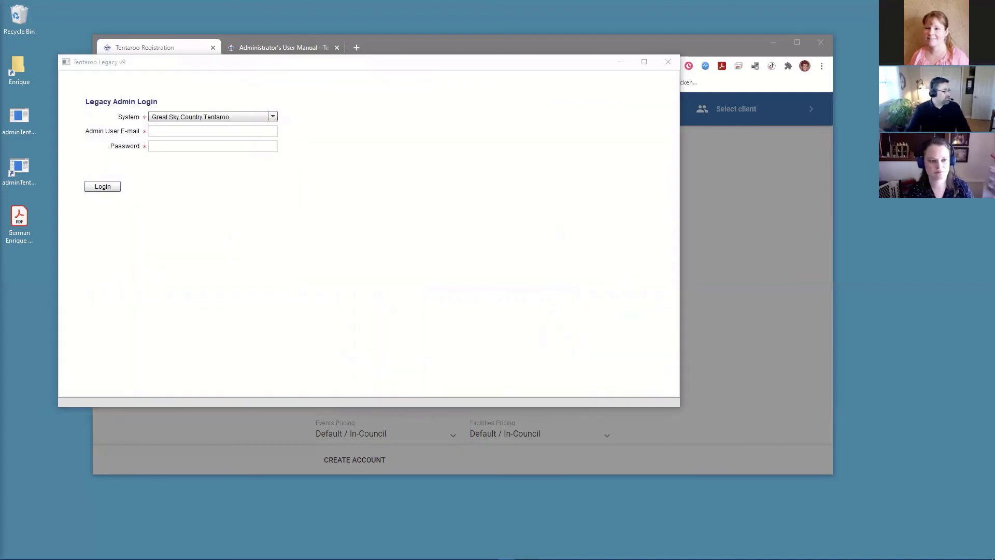
Enter the admin user's e-mail and account password in the legacy login form.
{"action": "left_click", "coordinate": [191, 132]}
{"action": "key", "text": "ctrl+v"}
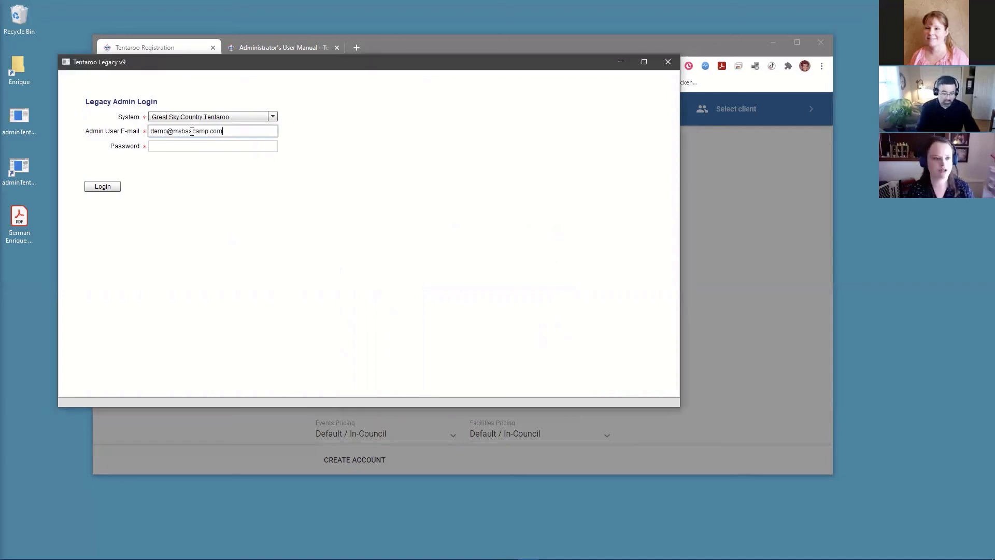
{"action": "key", "text": "Tab"}
{"action": "type", "text": "****"}
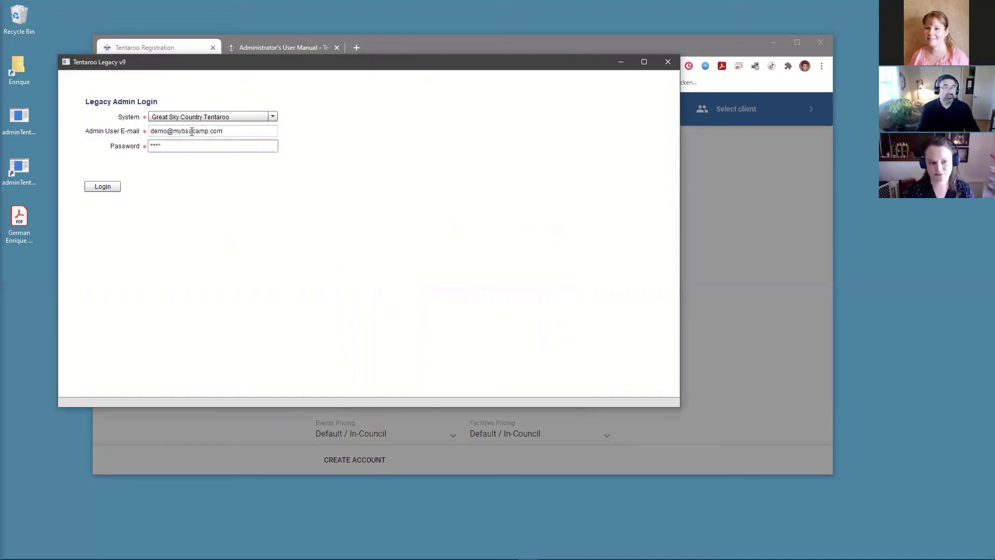
{"action": "type", "text": "****"}
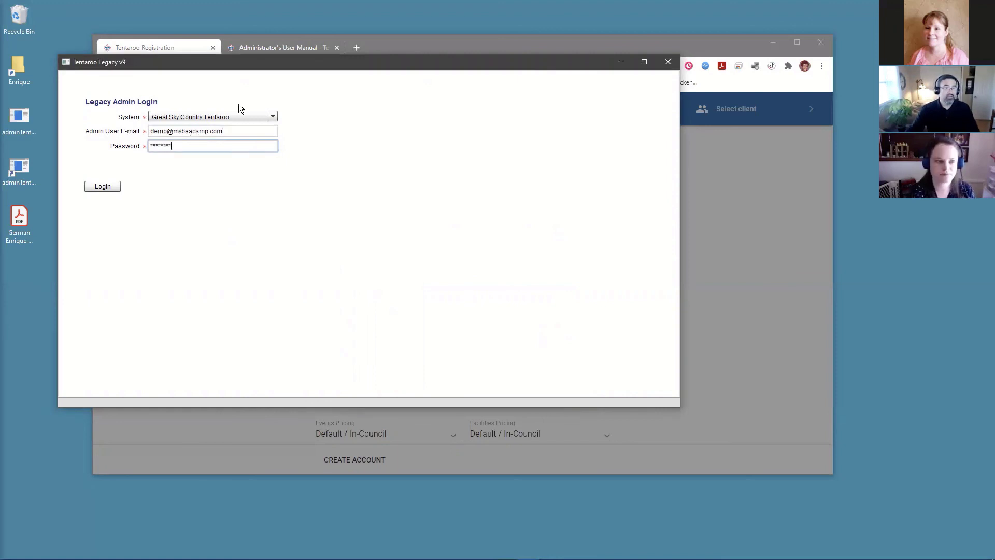
Change the login system to Great Sky Country Demo and submit the login.
{"action": "left_click", "coordinate": [236, 120]}
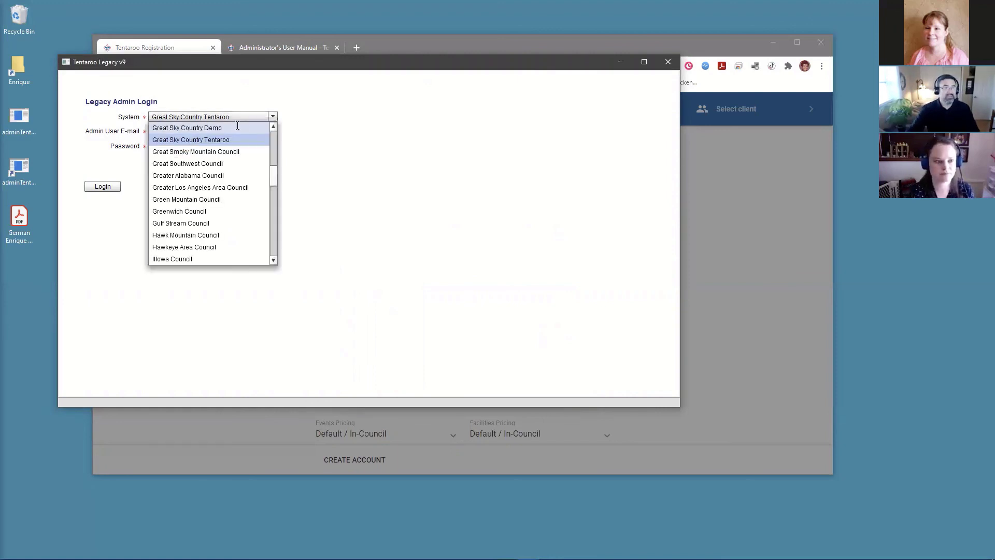
{"action": "left_click", "coordinate": [237, 128]}
{"action": "left_click", "coordinate": [113, 187]}
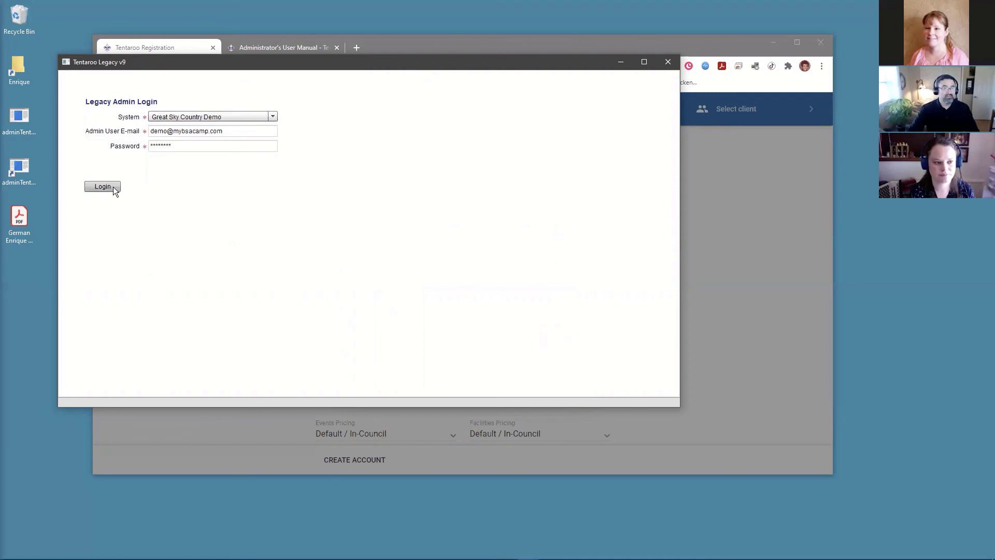